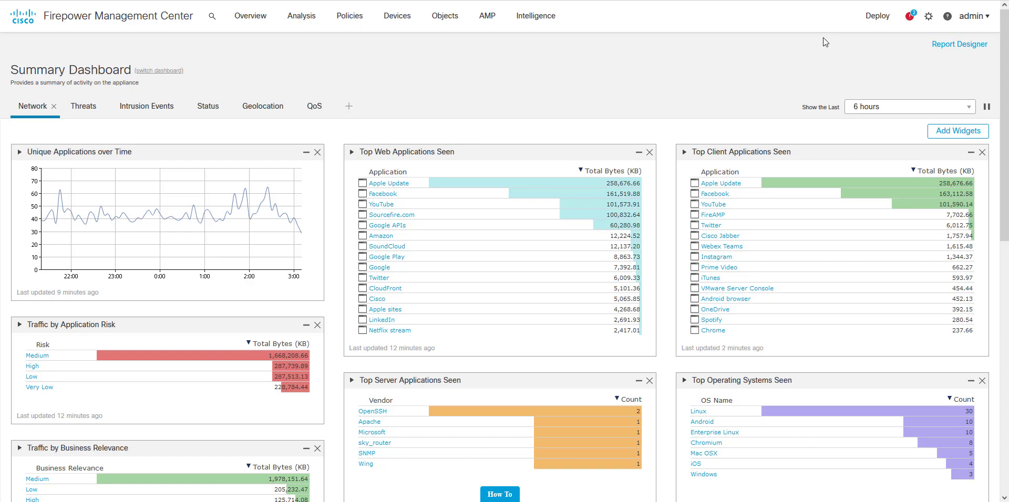
Step: Open the System > Tools > Scheduling calendar for September 2021
{"action": "left_click", "coordinate": [929, 17]}
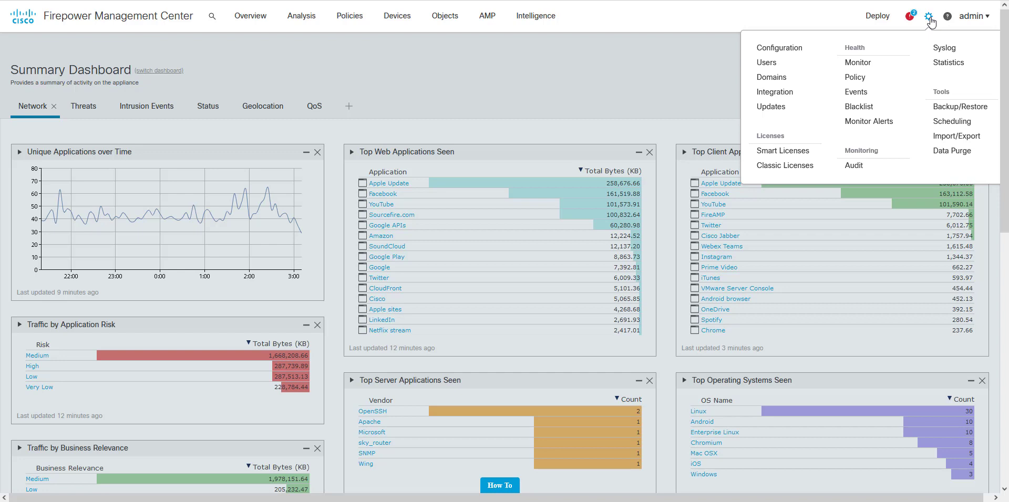
{"action": "left_click", "coordinate": [958, 126]}
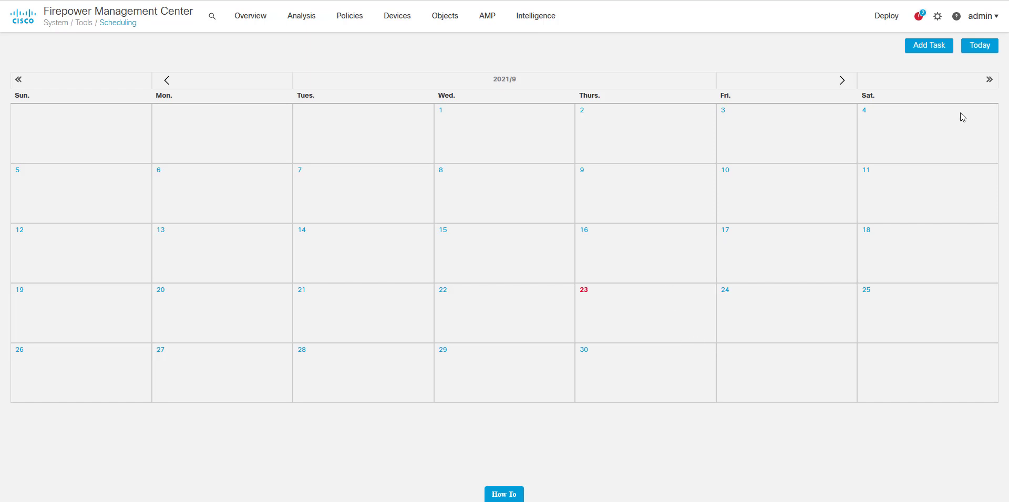
Step: Add a new one-time Backup task set for September 23, 2021, 8:00 AM UTC
{"action": "left_click", "coordinate": [939, 47]}
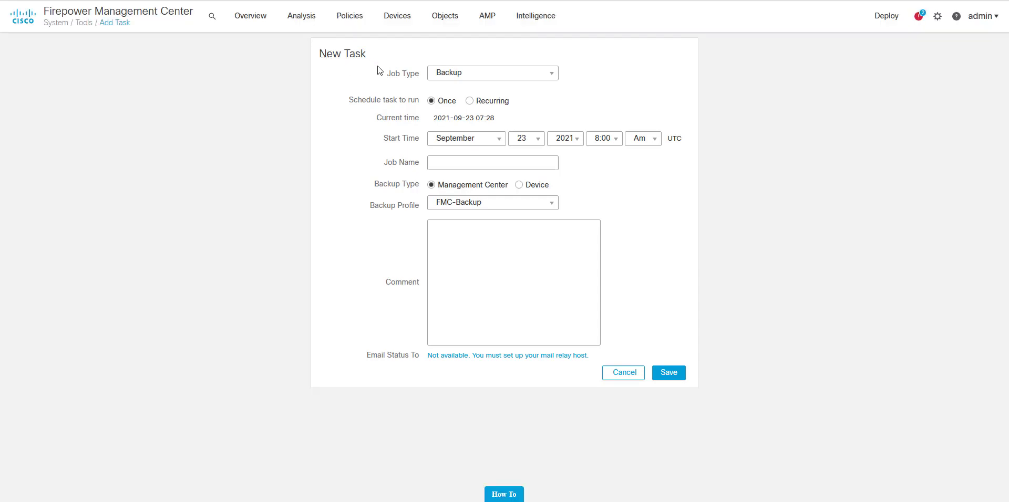
{"action": "left_click", "coordinate": [446, 78]}
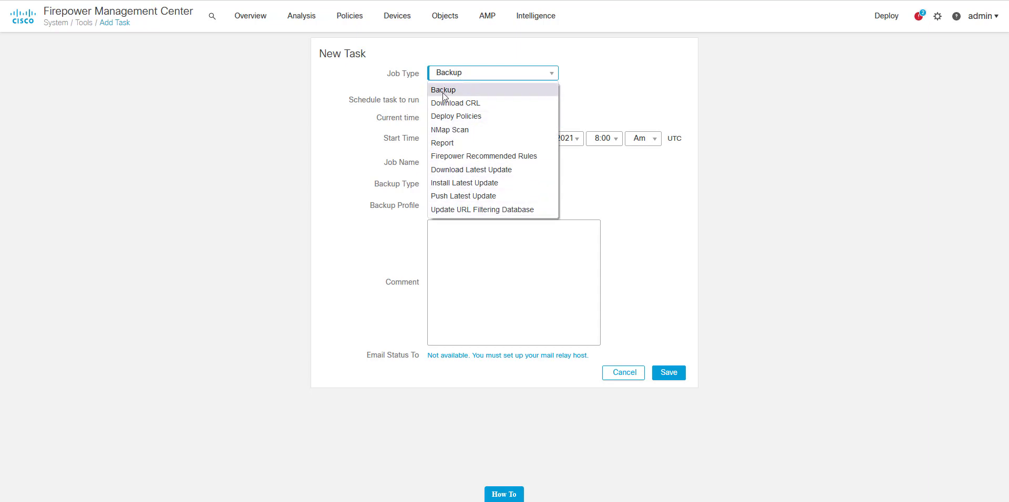
{"action": "left_click", "coordinate": [535, 77]}
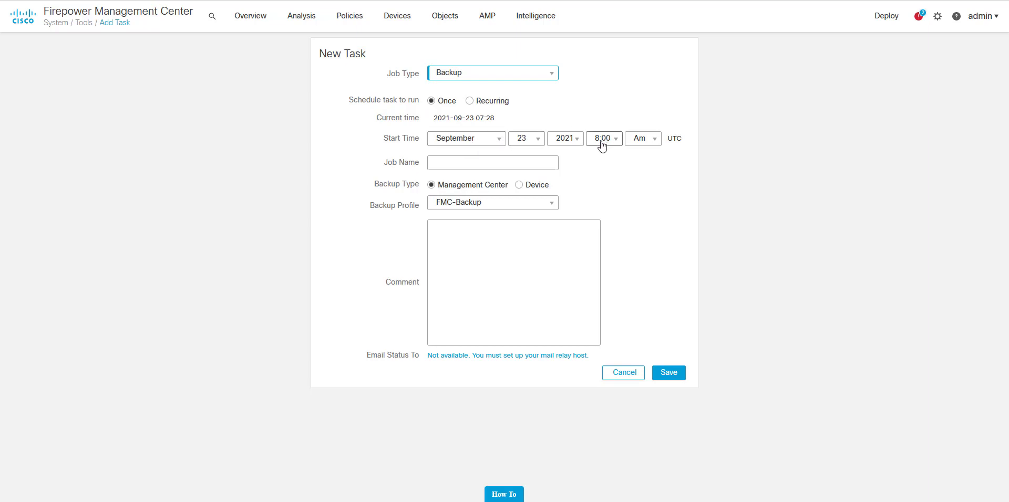
{"action": "left_click", "coordinate": [466, 164]}
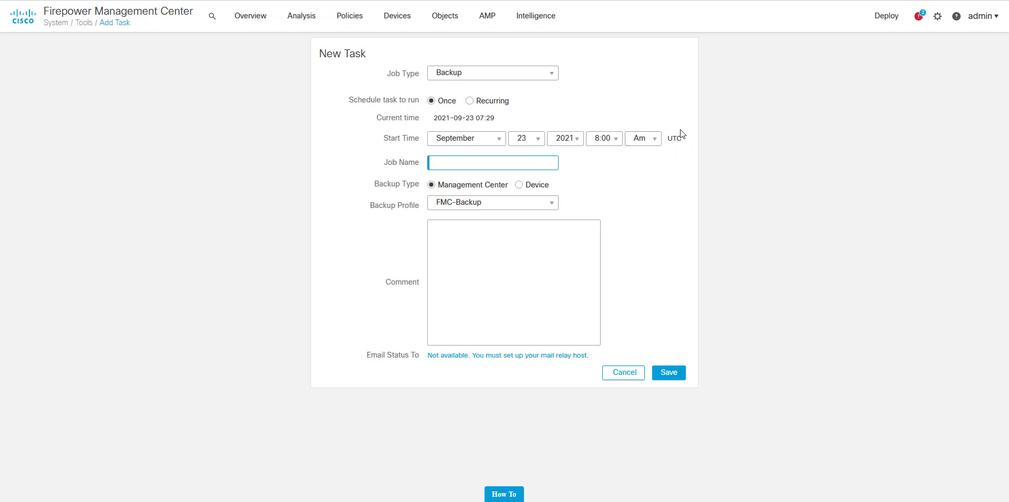
Step: Name the task Demo-Backup and check the backup profile list, keeping FMC-Backup
{"action": "left_click", "coordinate": [506, 167]}
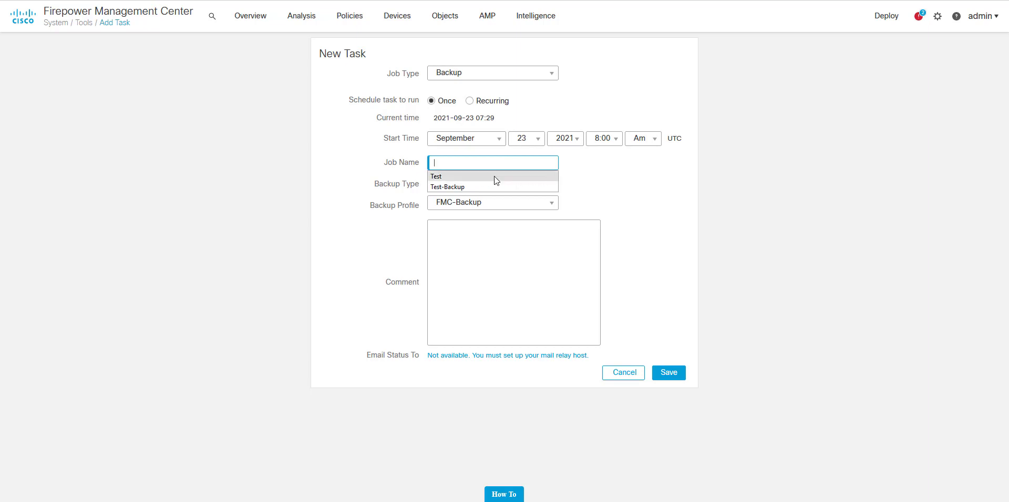
{"action": "type", "text": "Demo-"}
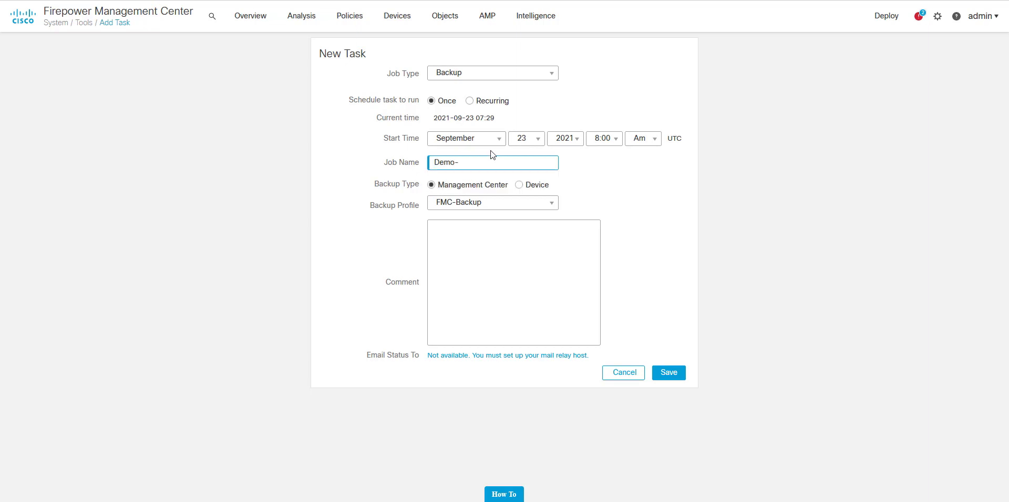
{"action": "type", "text": "Backup"}
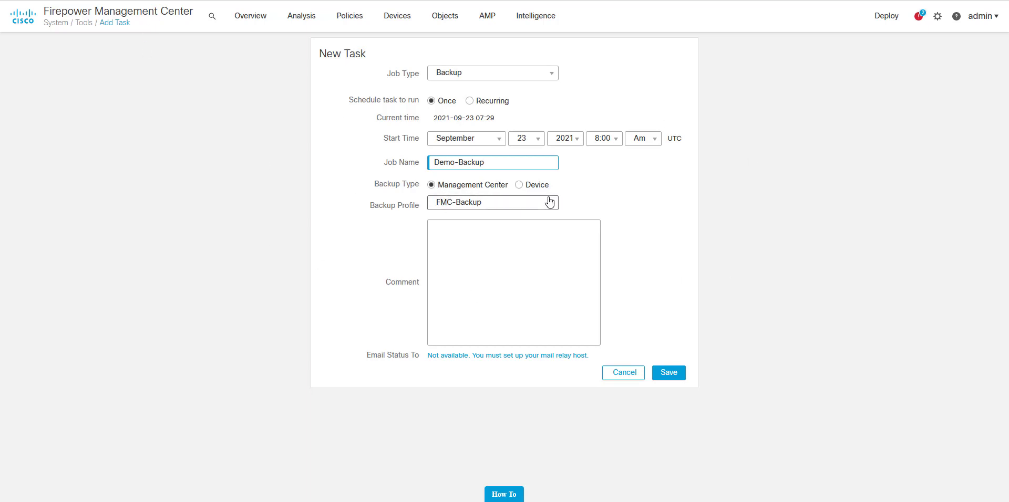
{"action": "left_click", "coordinate": [461, 206]}
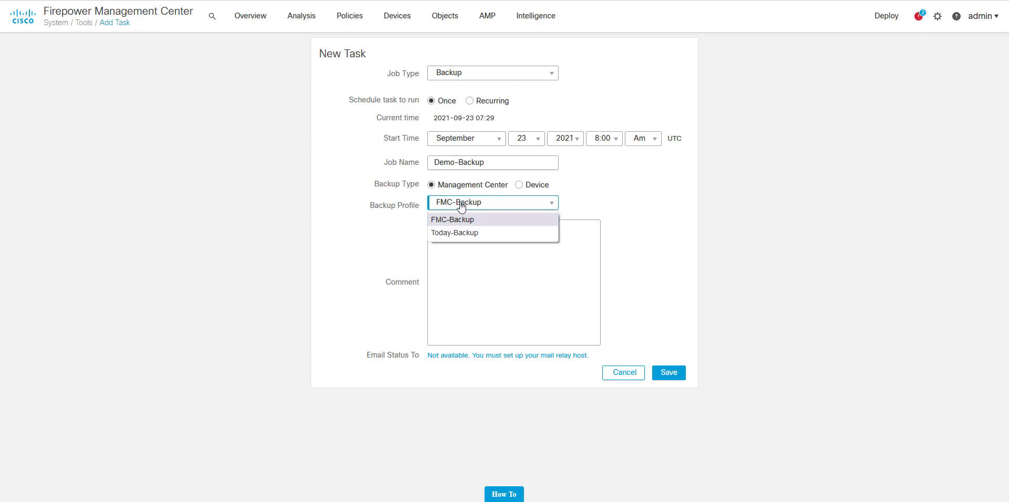
{"action": "left_click", "coordinate": [462, 206]}
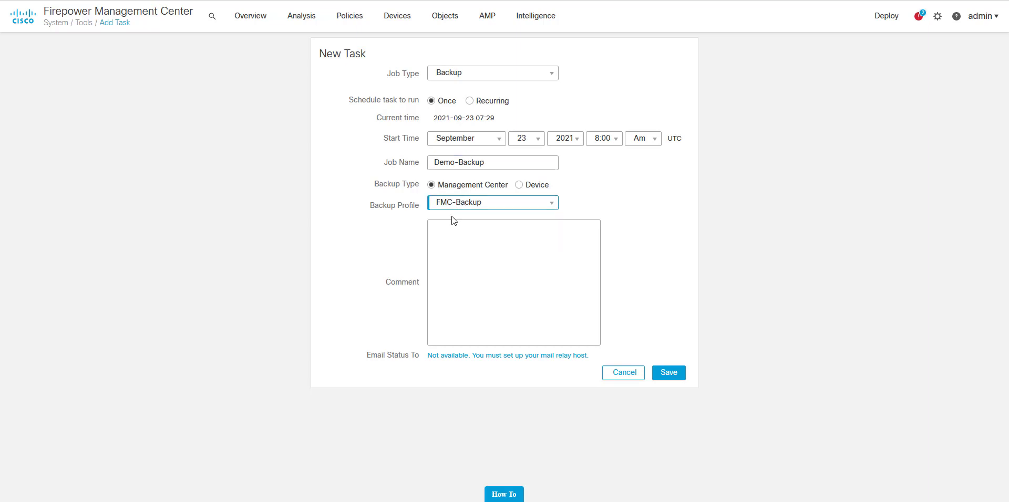
{"action": "left_click", "coordinate": [441, 211]}
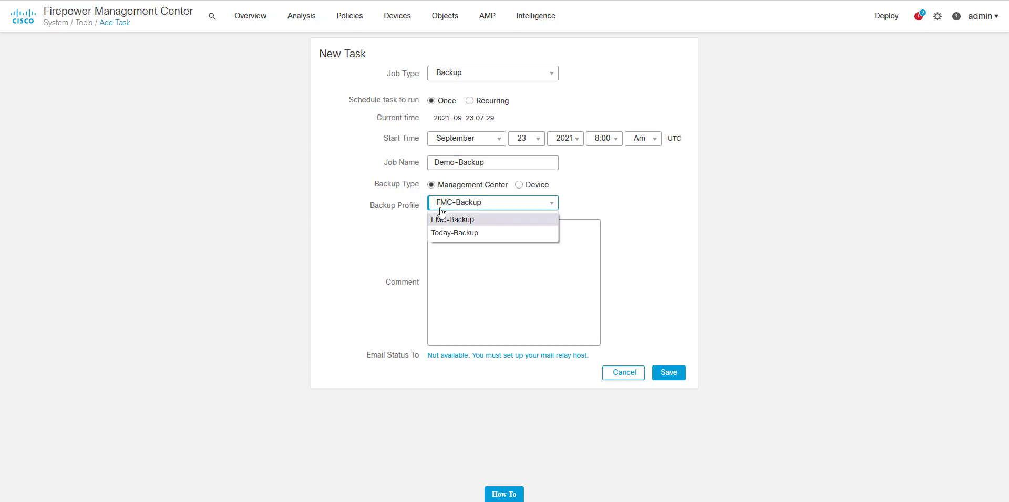
{"action": "left_click", "coordinate": [441, 213]}
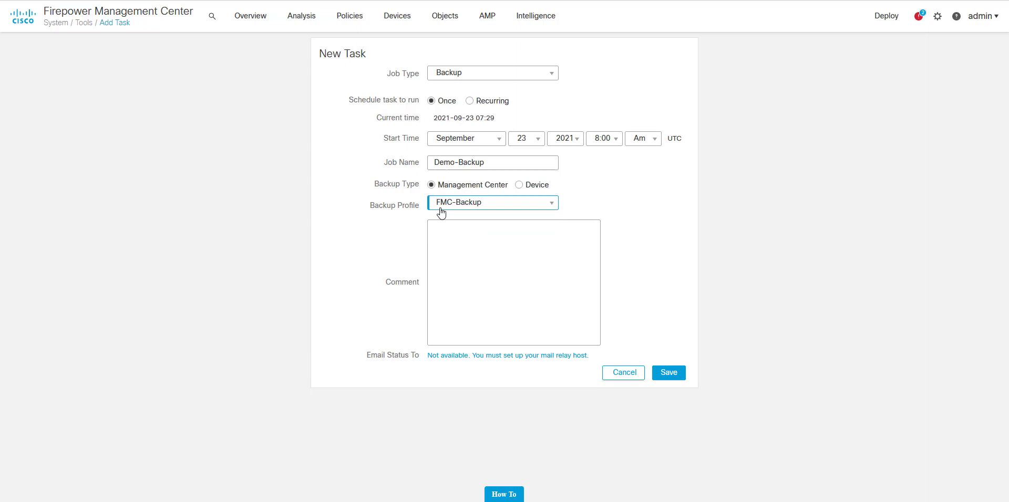
{"action": "left_click", "coordinate": [509, 258]}
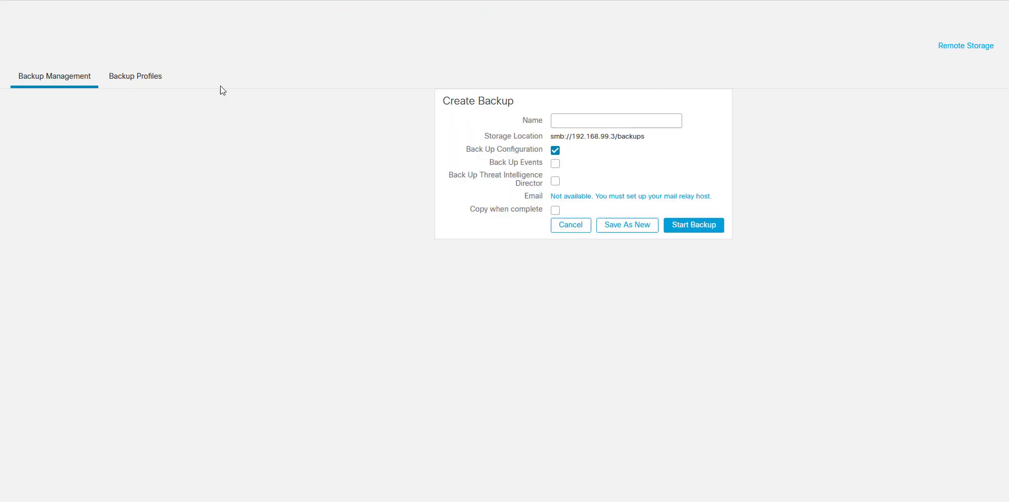
Step: Create a backup profile named Firepower-Backups with Back Up Configuration checked
{"action": "left_click", "coordinate": [611, 122]}
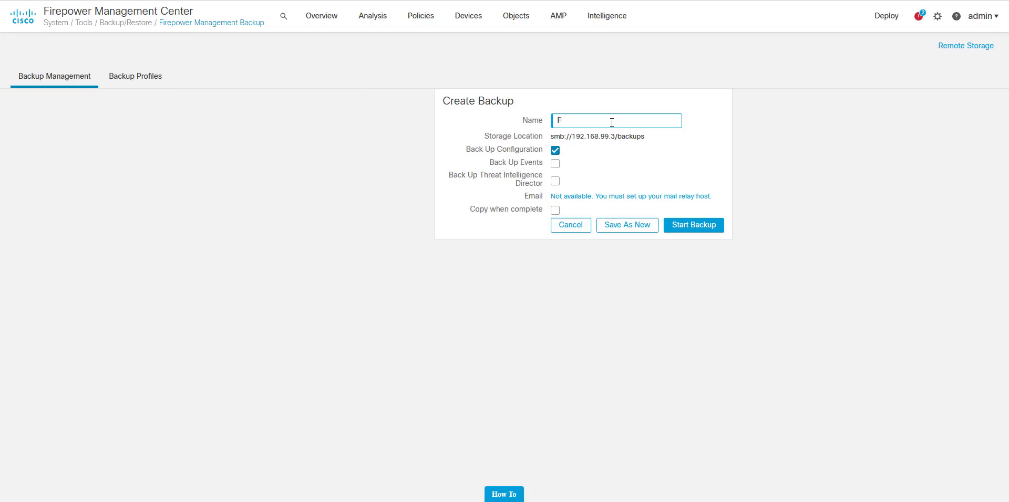
{"action": "type", "text": "FIrepower-Backups"}
{"action": "left_click_drag", "start_coordinate": [493, 137], "coordinate": [773, 141]}
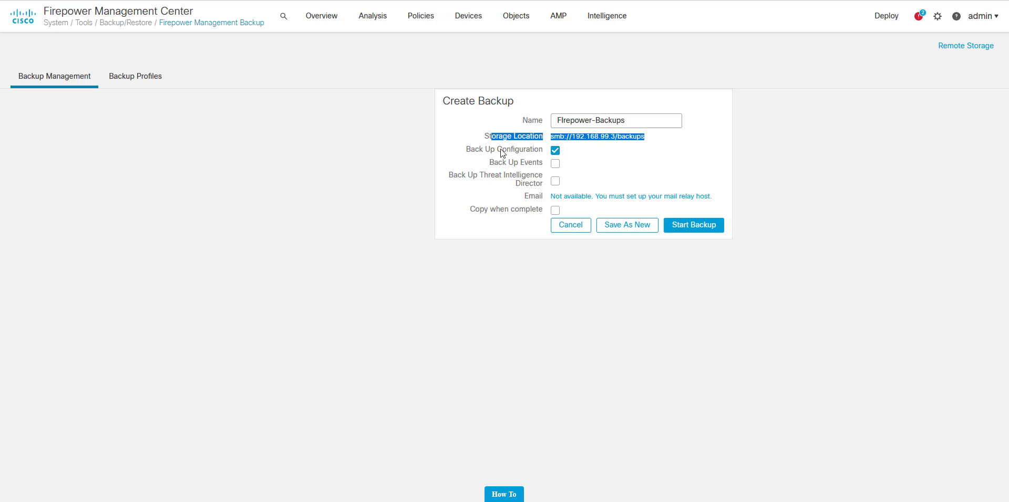
{"action": "left_click", "coordinate": [465, 154]}
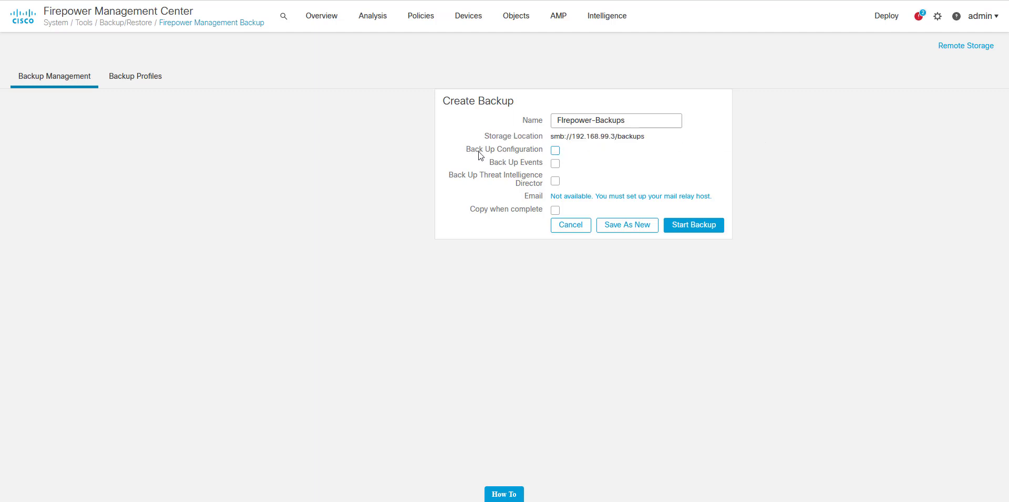
{"action": "left_click", "coordinate": [555, 152]}
{"action": "left_click", "coordinate": [566, 119]}
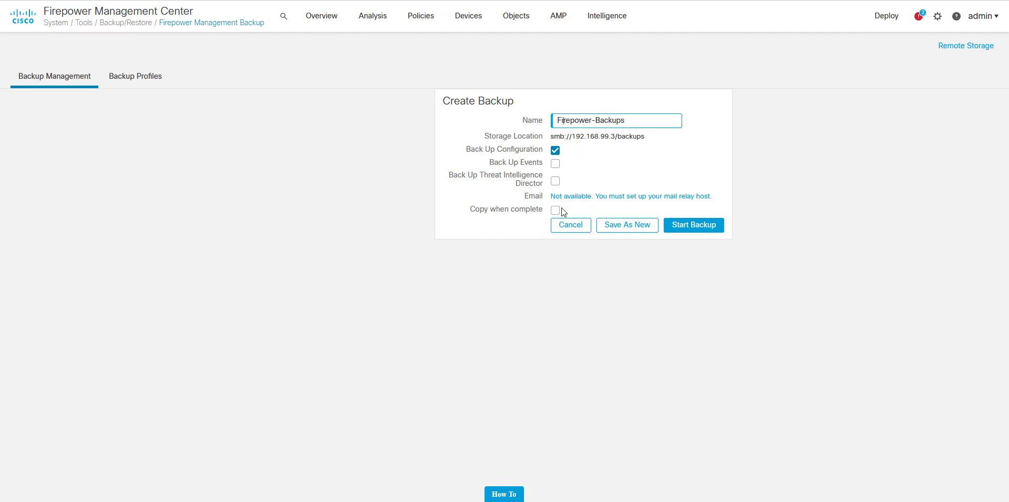
{"action": "key", "text": "Tab"}
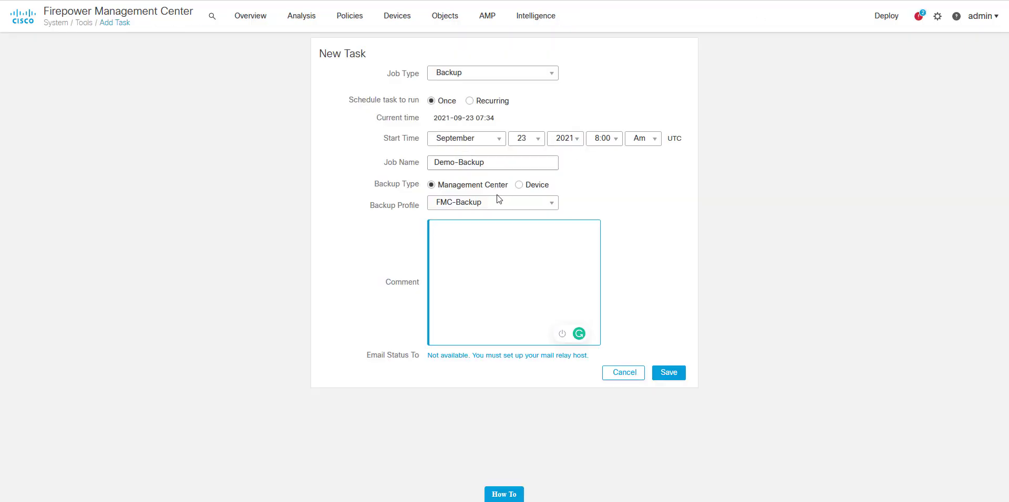
Step: Leave the backup profile as FMC-Backup and save the Demo-Backup task
{"action": "left_click", "coordinate": [499, 199]}
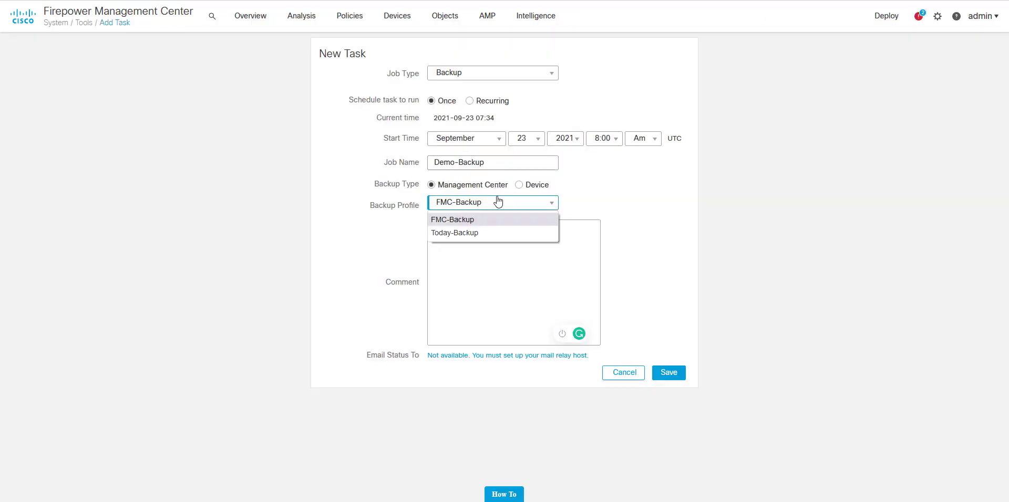
{"action": "left_click", "coordinate": [498, 200]}
{"action": "left_click", "coordinate": [497, 201]}
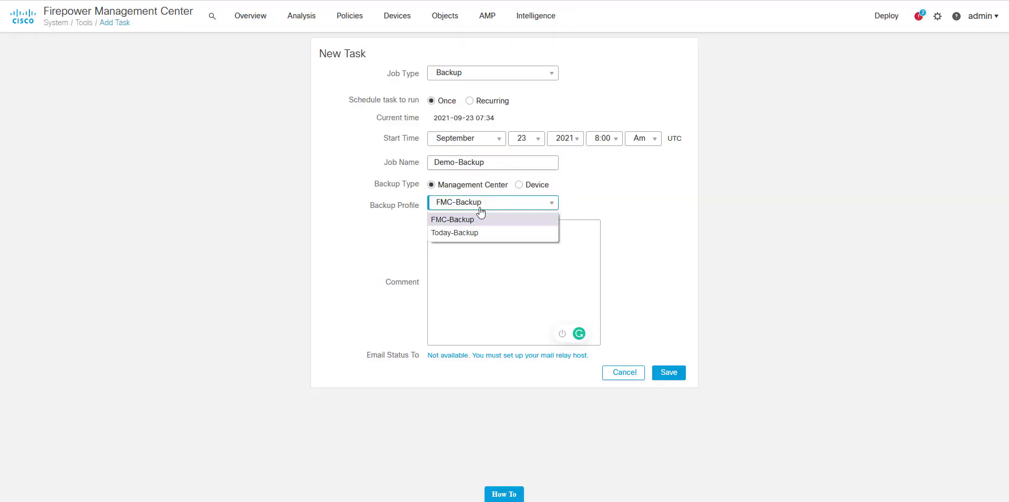
{"action": "left_click", "coordinate": [506, 203]}
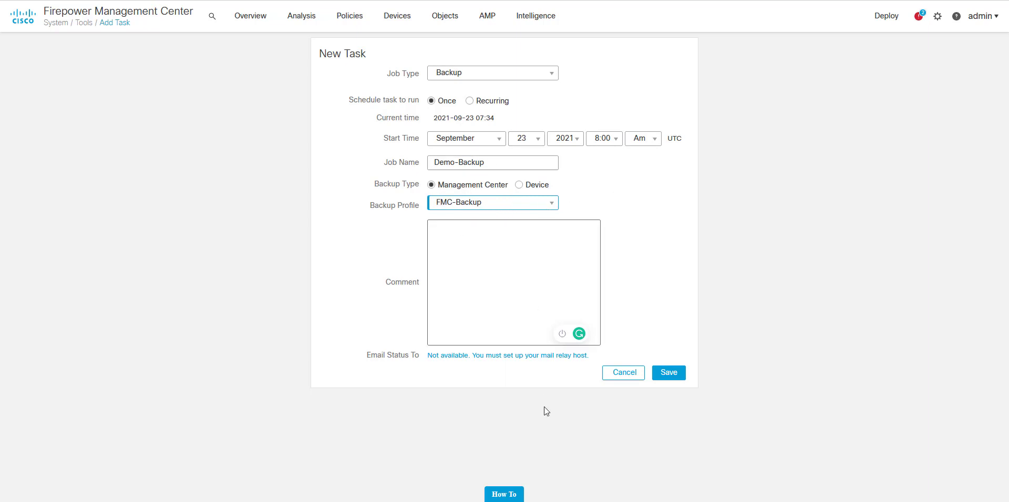
{"action": "left_click", "coordinate": [675, 379]}
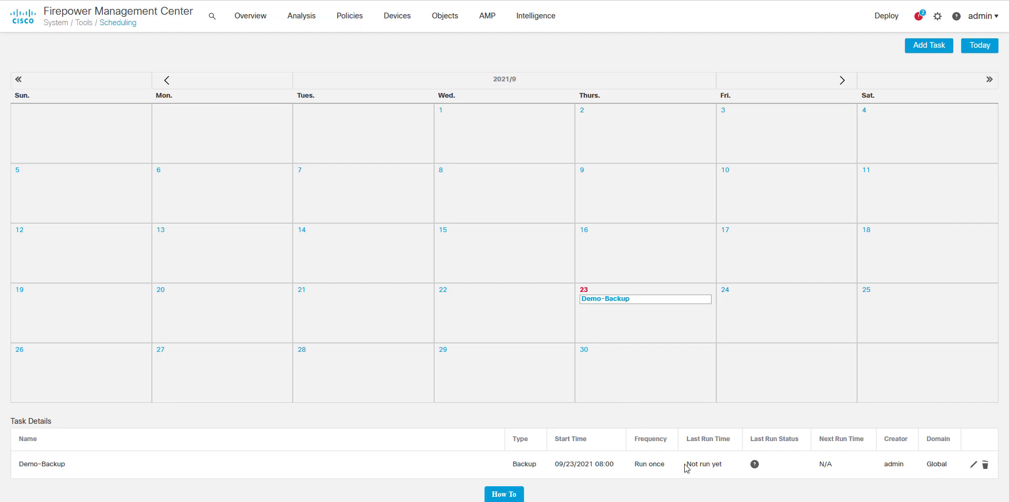
{"action": "left_click_drag", "start_coordinate": [684, 466], "coordinate": [724, 470]}
{"action": "left_click", "coordinate": [918, 16]}
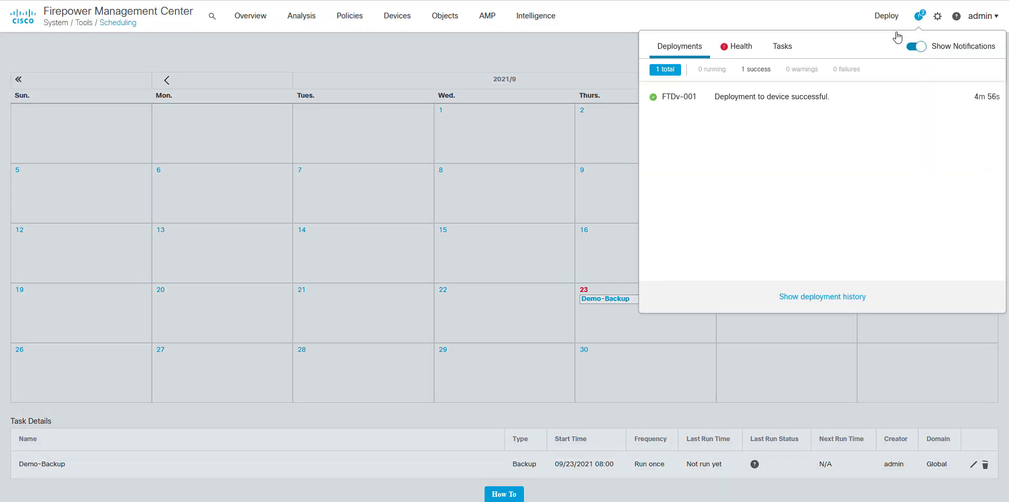
{"action": "left_click", "coordinate": [780, 47]}
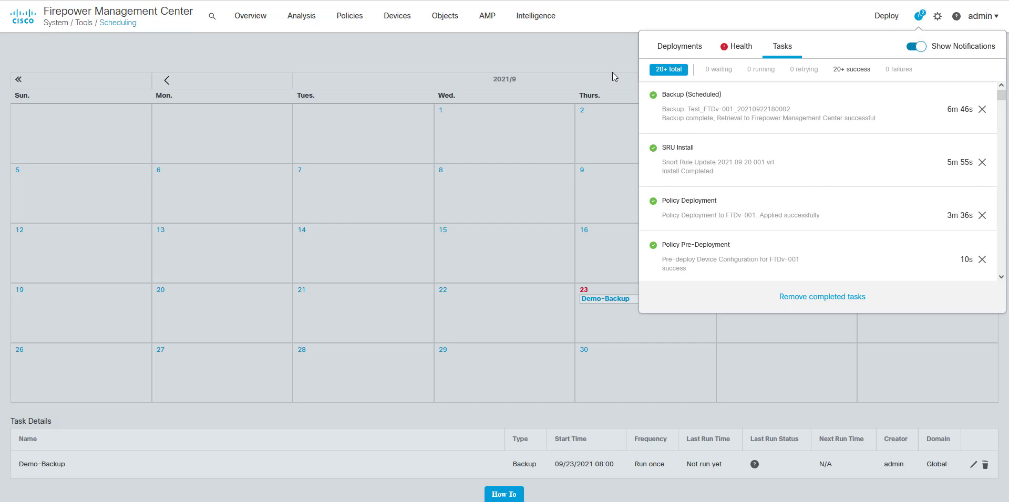
{"action": "left_click", "coordinate": [591, 66]}
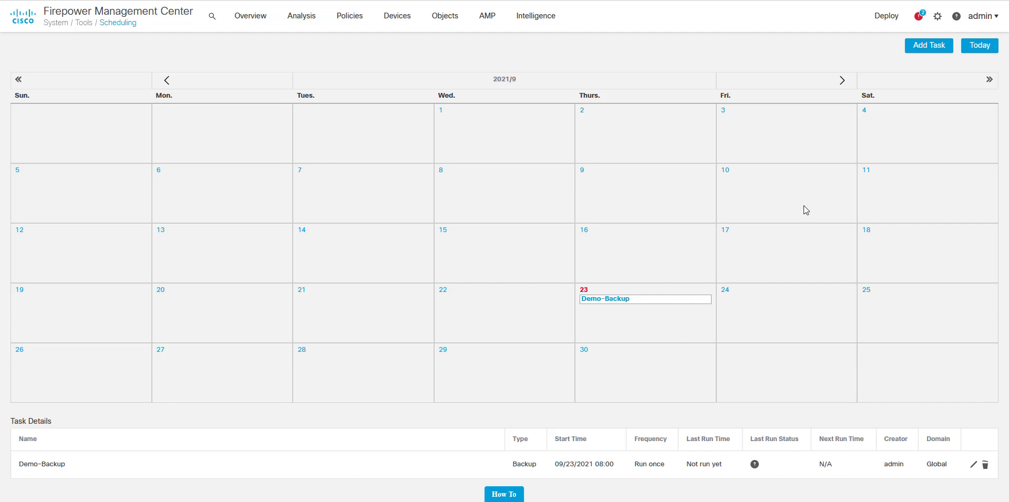
Step: Add a second task named Demo-FTD-Backup and pick its backup profile
{"action": "left_click", "coordinate": [929, 48]}
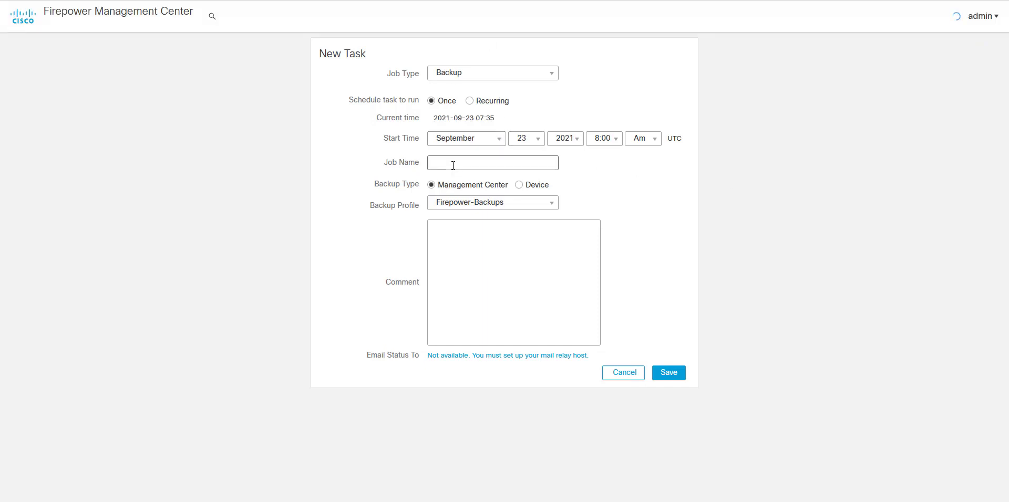
{"action": "type", "text": "D"}
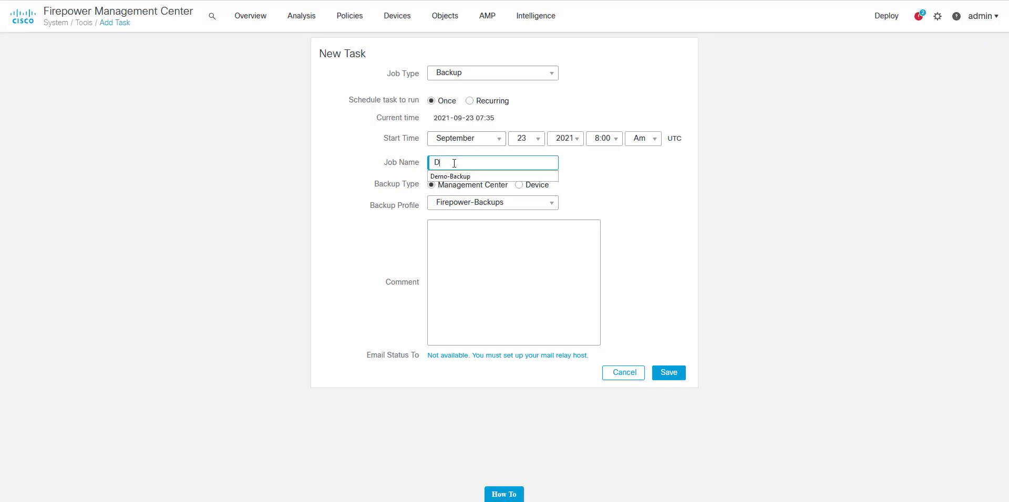
{"action": "type", "text": "emo-FTD-Backup"}
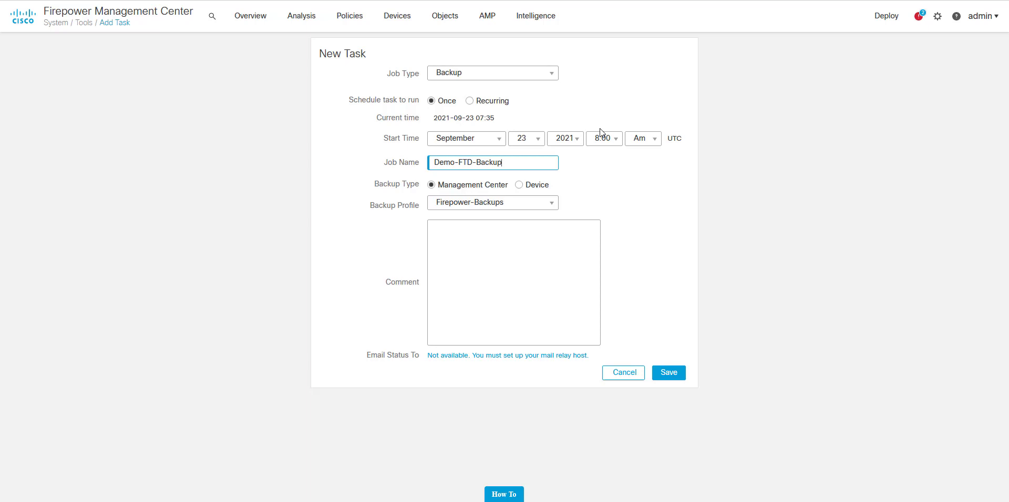
{"action": "left_click", "coordinate": [517, 208]}
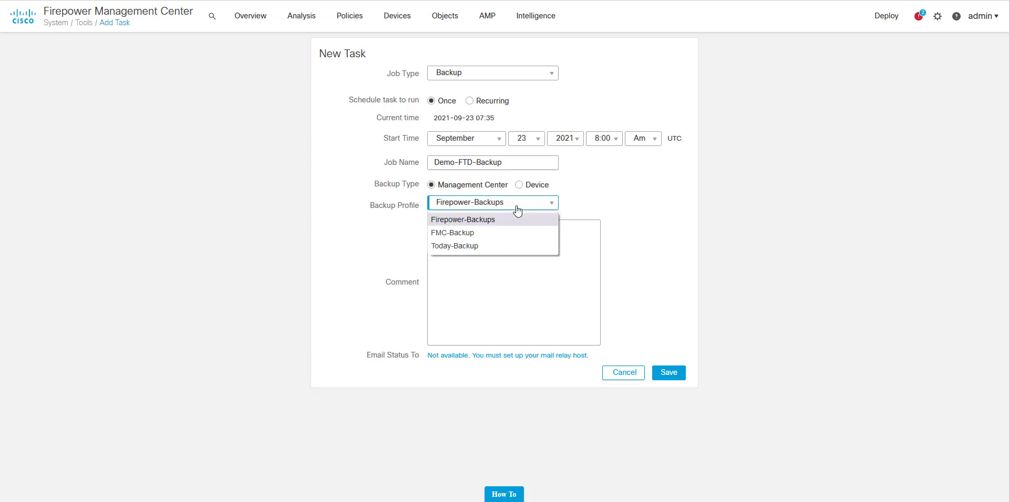
{"action": "left_click", "coordinate": [474, 233]}
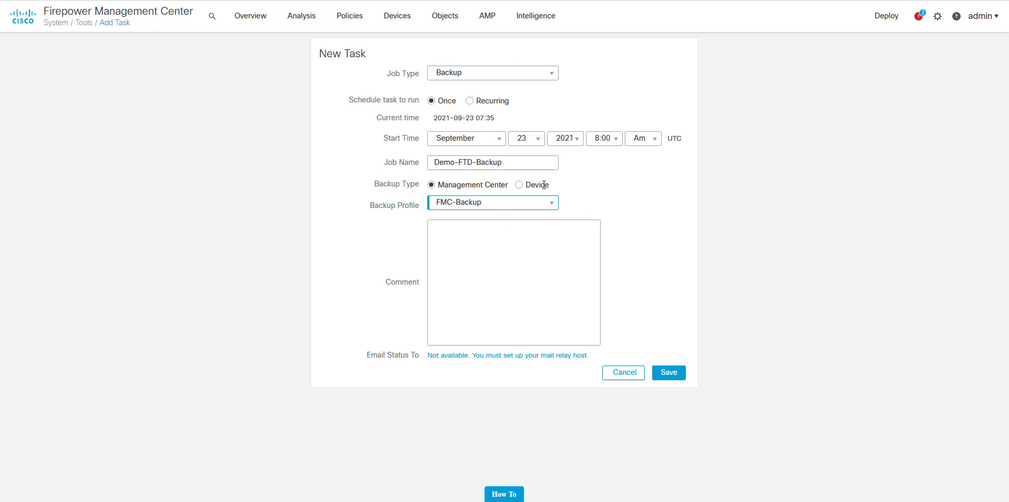
Step: Make it a device backup targeting FTDv-001
{"action": "left_click", "coordinate": [519, 185]}
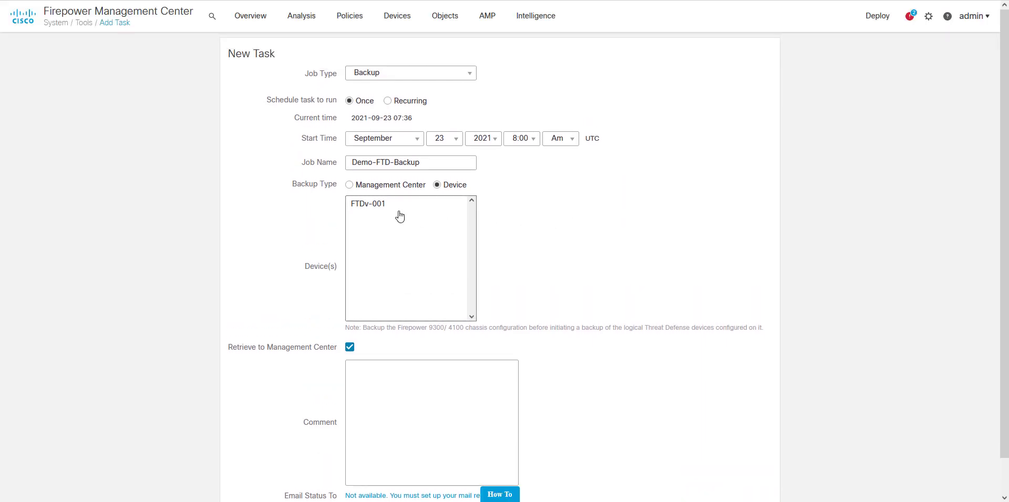
{"action": "left_click", "coordinate": [368, 213]}
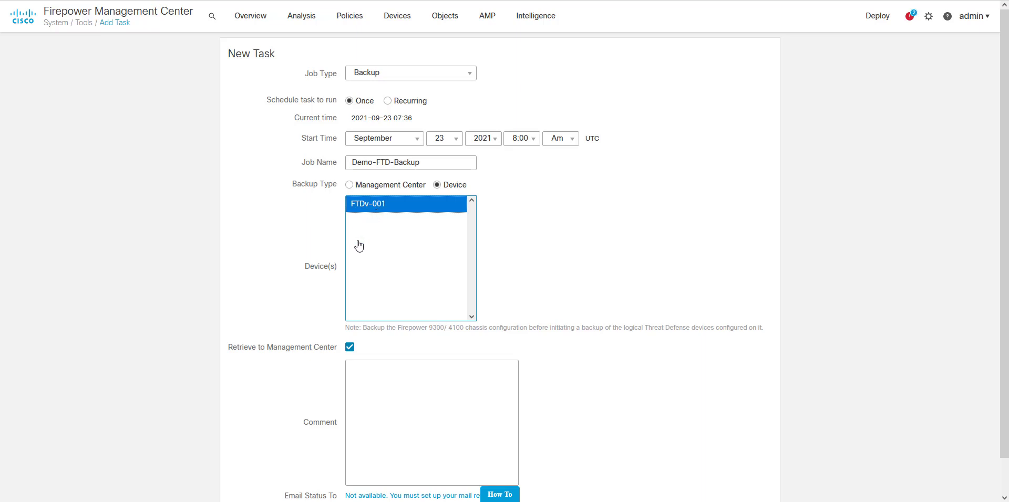
{"action": "scroll", "coordinate": [366, 243], "scroll_direction": "down", "scroll_amount": 1}
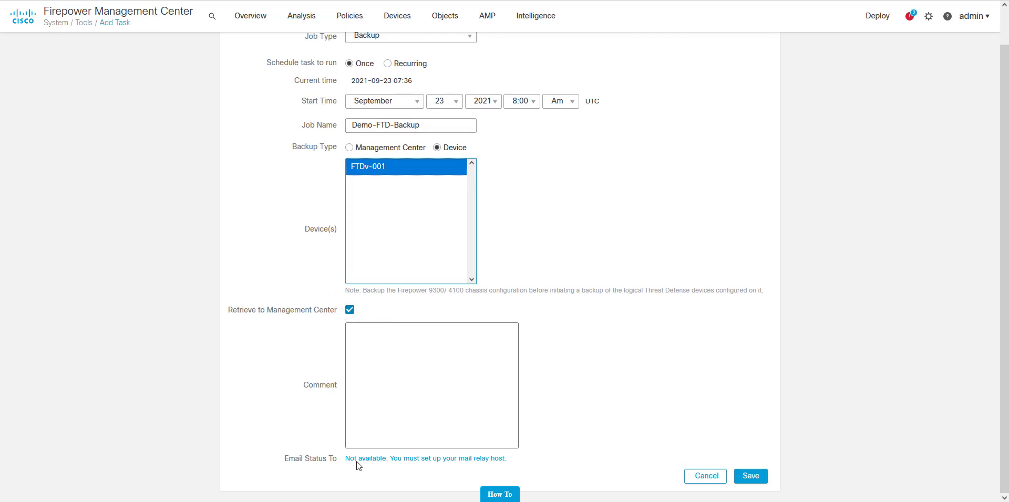
{"action": "scroll", "coordinate": [430, 385], "scroll_direction": "up", "scroll_amount": 1}
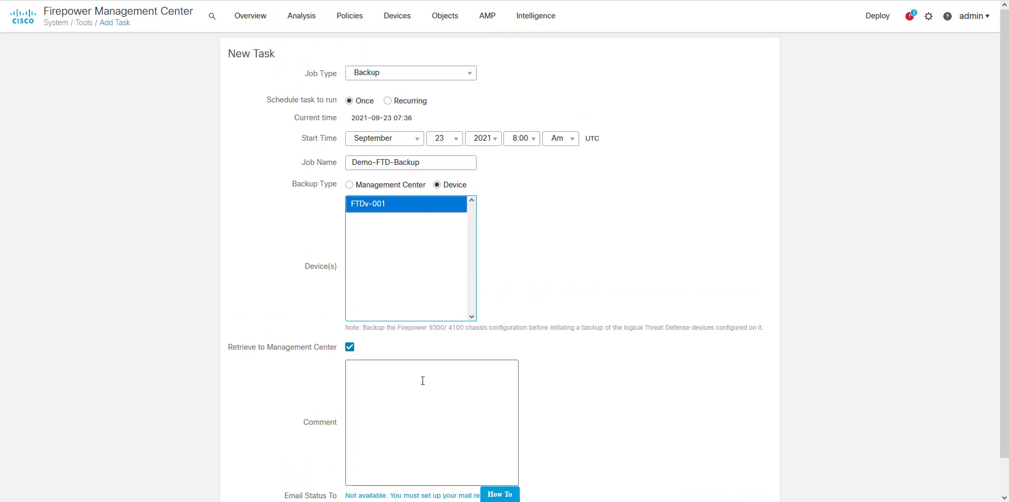
{"action": "scroll", "coordinate": [418, 380], "scroll_direction": "down", "scroll_amount": 1}
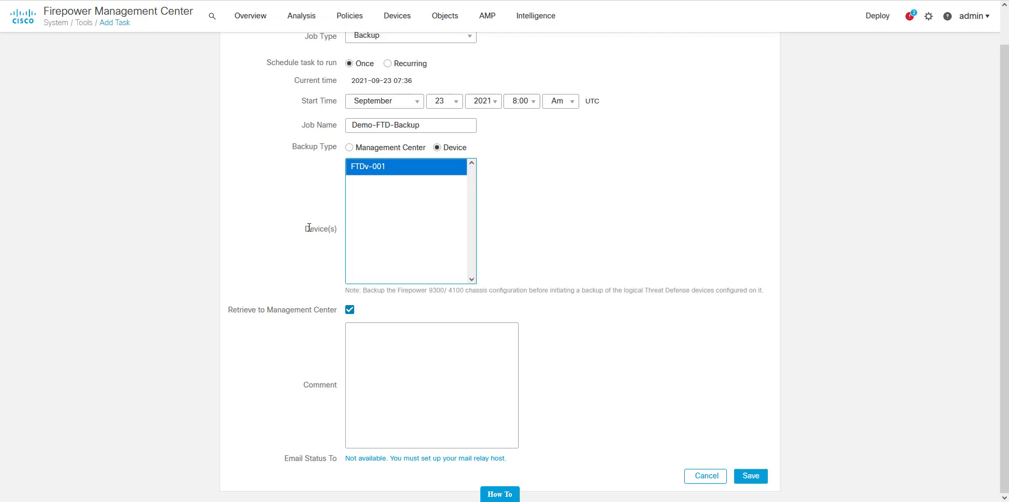
{"action": "scroll", "coordinate": [309, 229], "scroll_direction": "up", "scroll_amount": 1}
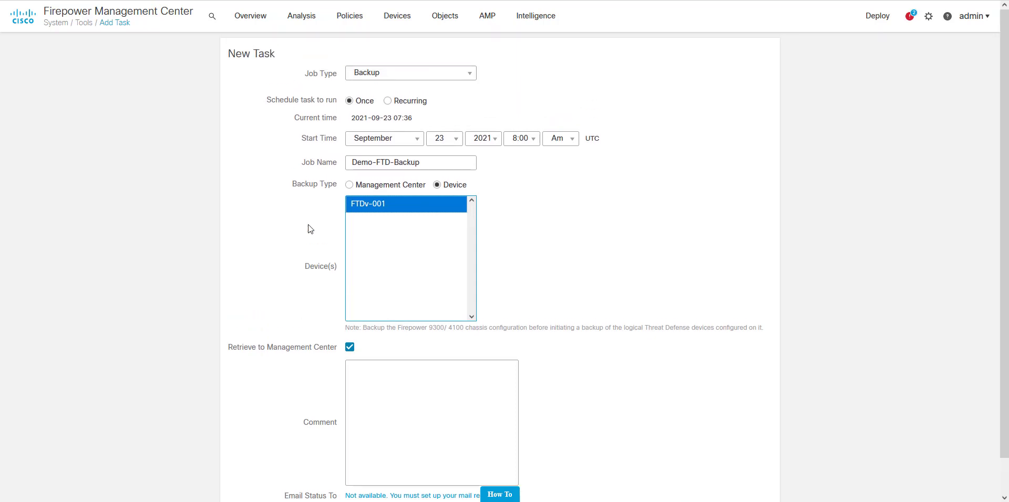
{"action": "left_click", "coordinate": [309, 229]}
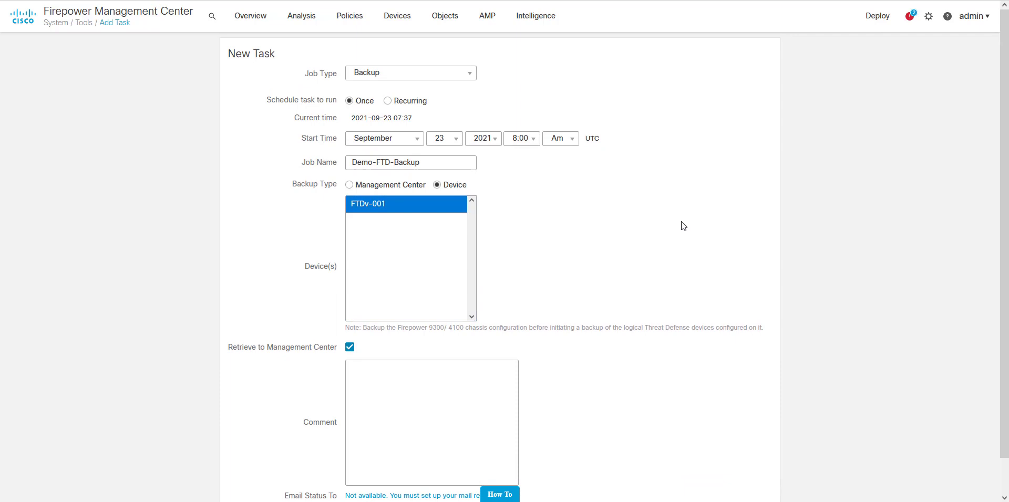
{"action": "left_click", "coordinate": [385, 212]}
{"action": "left_click", "coordinate": [331, 374]}
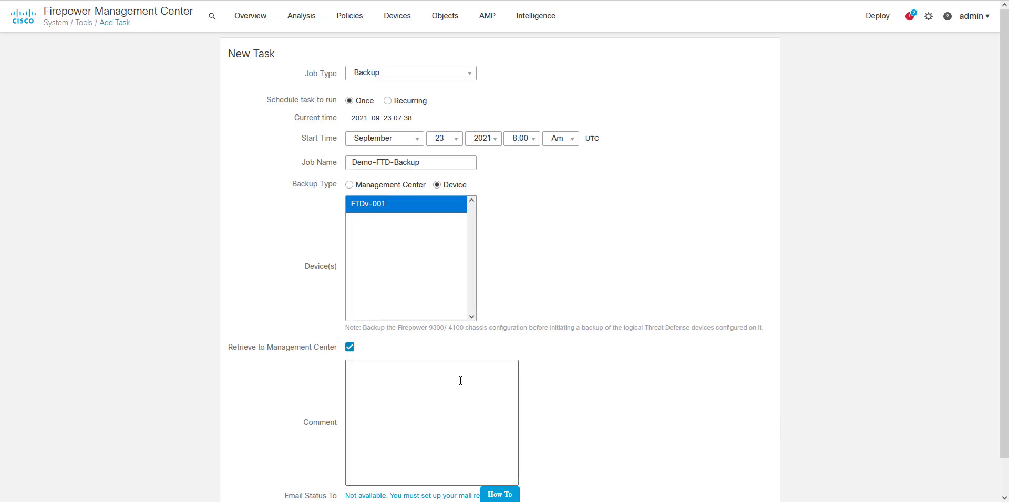
Step: Enter a test comment and save the Demo-FTD-Backup device backup task
{"action": "scroll", "coordinate": [460, 380], "scroll_direction": "down", "scroll_amount": 1}
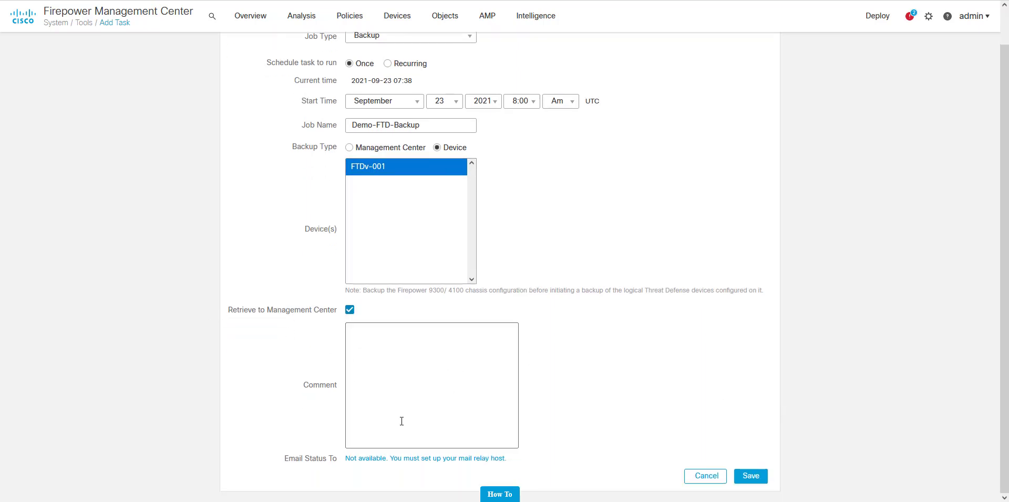
{"action": "left_click", "coordinate": [461, 372]}
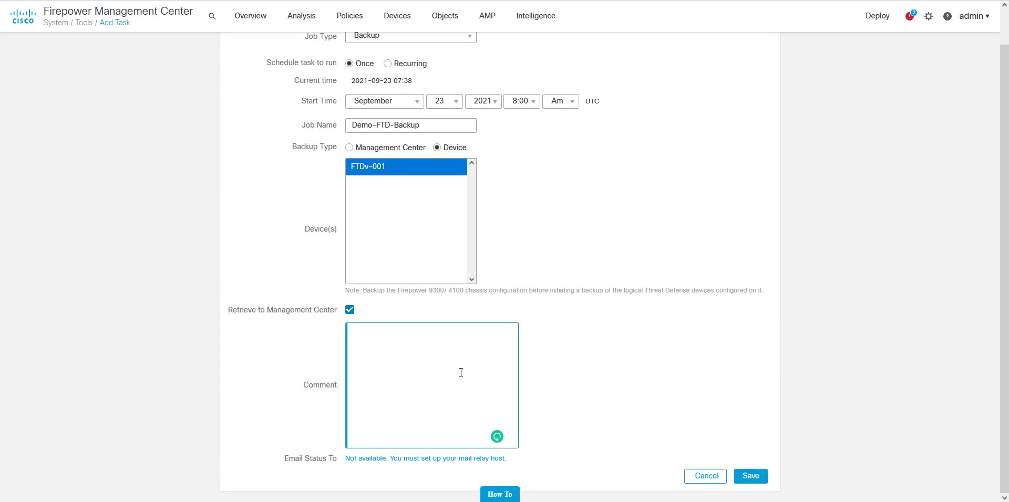
{"action": "type", "text": "Test comment"}
{"action": "left_click", "coordinate": [751, 476]}
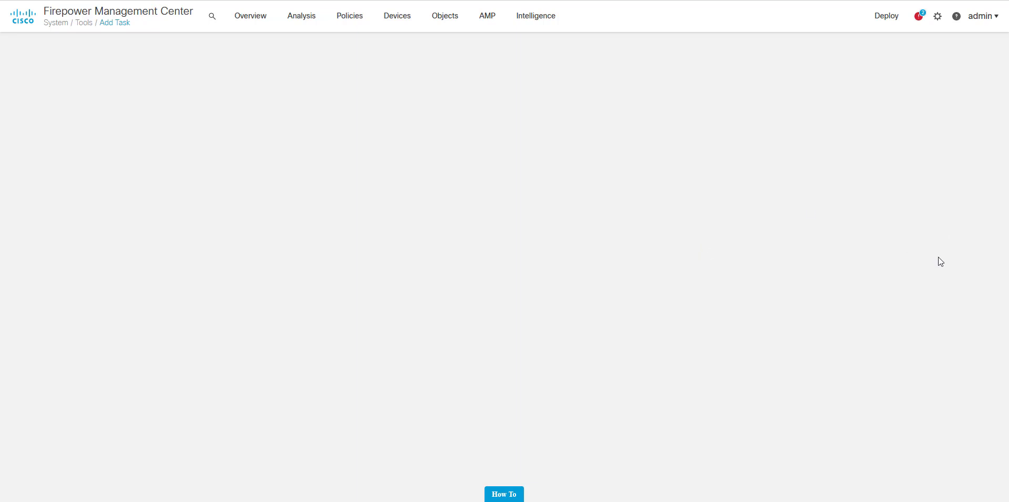
Step: Delete the Demo-Backup task from September 23 in the Scheduling calendar
{"action": "left_click", "coordinate": [936, 29]}
{"action": "left_click", "coordinate": [943, 121]}
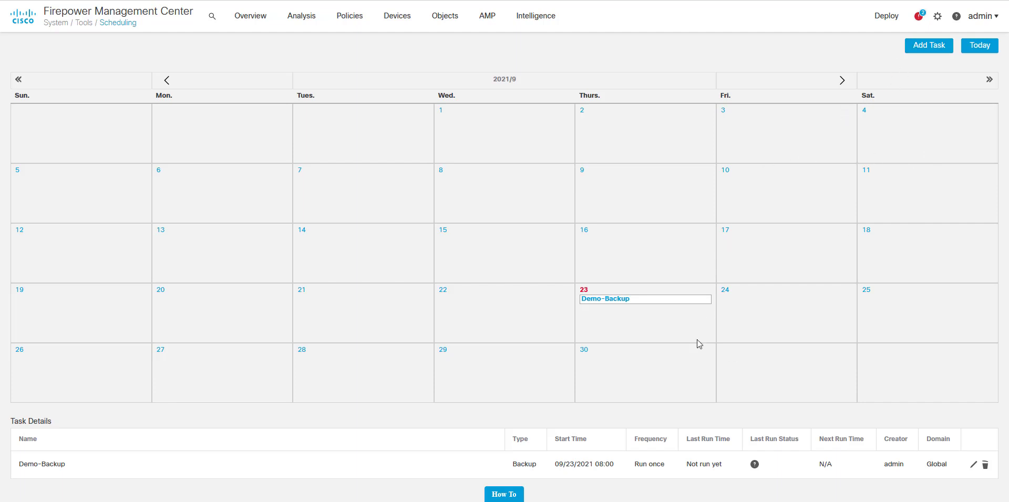
{"action": "left_click", "coordinate": [986, 465]}
{"action": "left_click", "coordinate": [549, 270]}
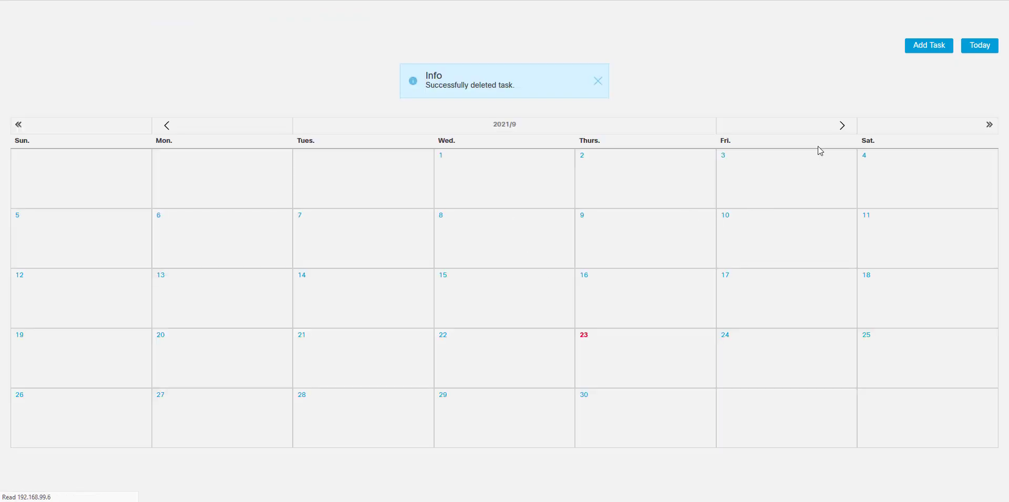
Step: Add a new task and fill the job name with Demo-FTD-Backup from suggestions
{"action": "left_click", "coordinate": [917, 48]}
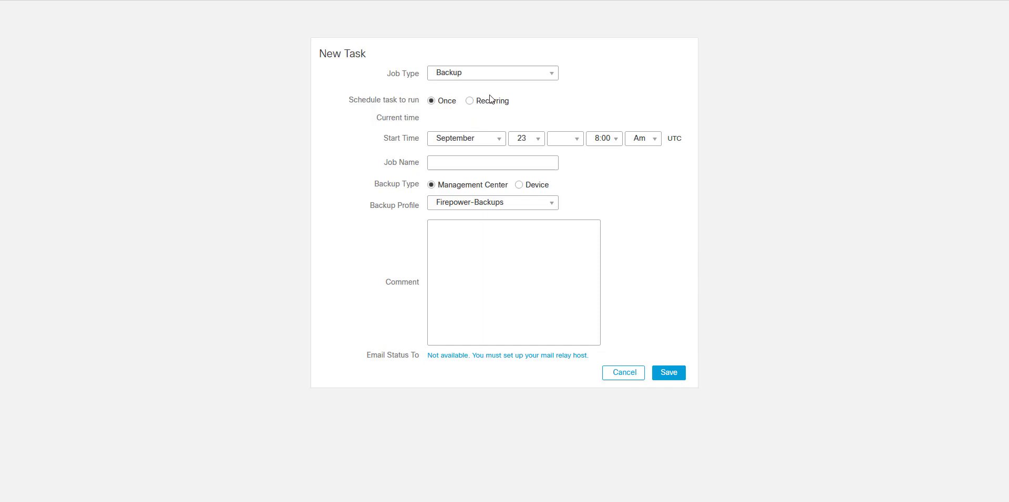
{"action": "left_click", "coordinate": [451, 167]}
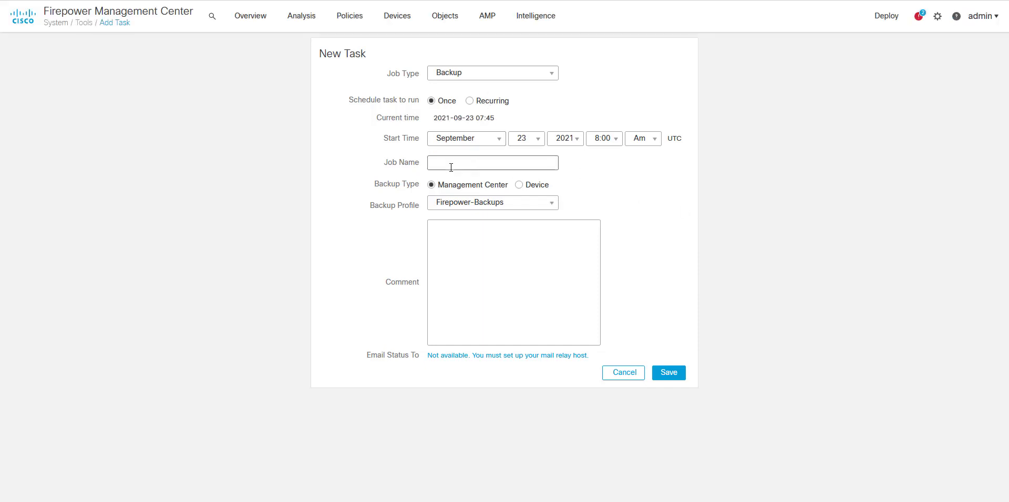
{"action": "left_click", "coordinate": [451, 168]}
{"action": "left_click", "coordinate": [452, 169]}
{"action": "left_click", "coordinate": [452, 169]}
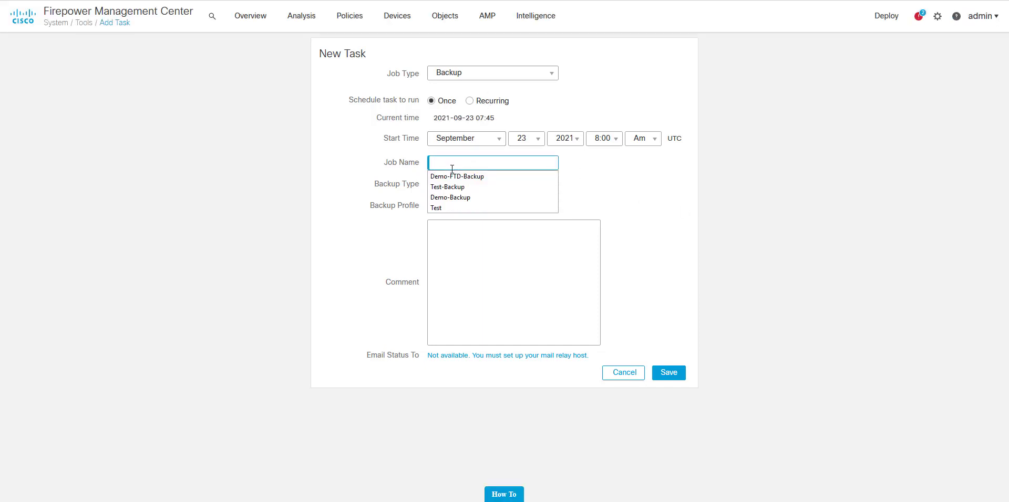
{"action": "left_click", "coordinate": [453, 176]}
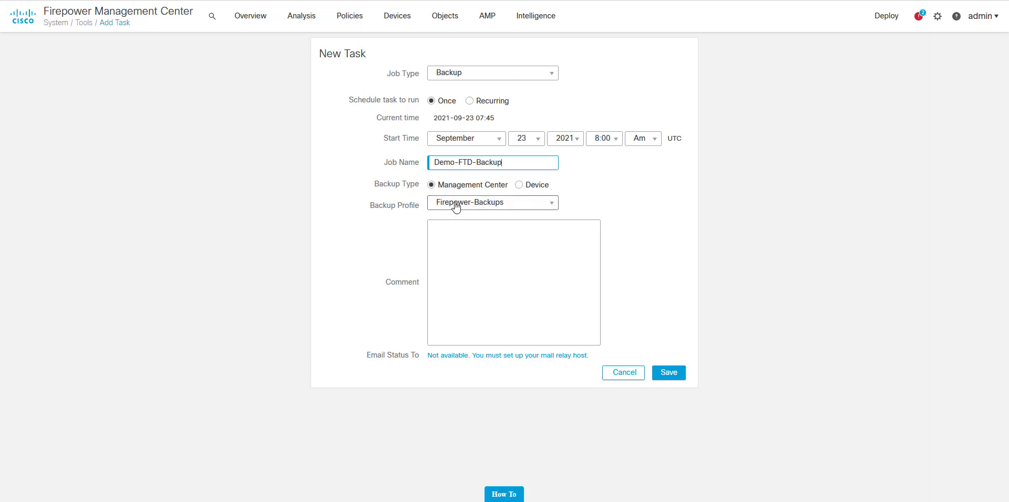
Step: Back up device FTDv-001 with the comment 'Test comment' and save the task
{"action": "left_click", "coordinate": [519, 185]}
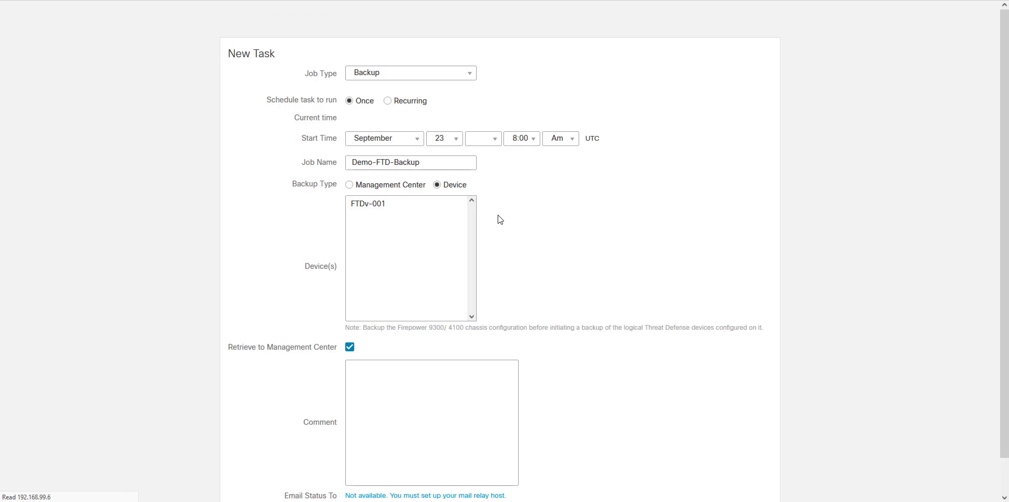
{"action": "left_click", "coordinate": [389, 211]}
{"action": "scroll", "coordinate": [528, 213], "scroll_direction": "down", "scroll_amount": 2}
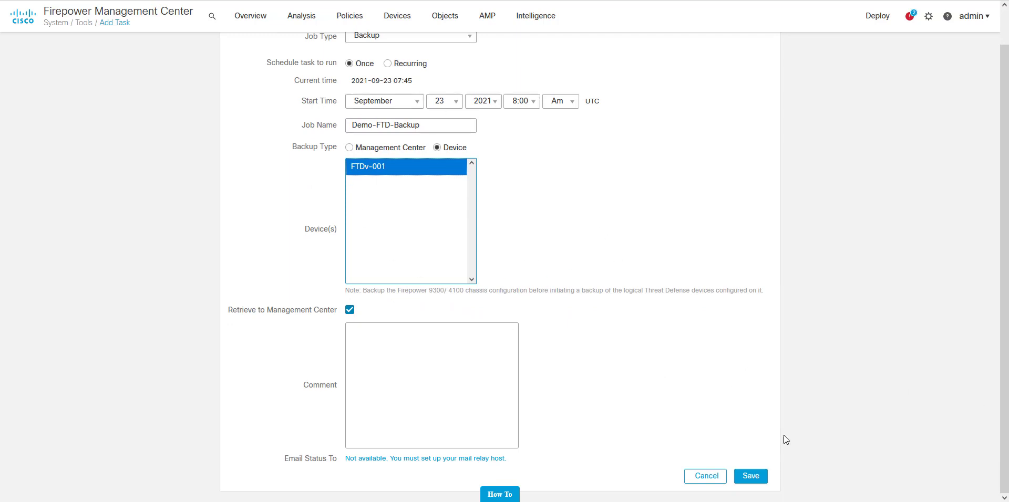
{"action": "left_click", "coordinate": [393, 353]}
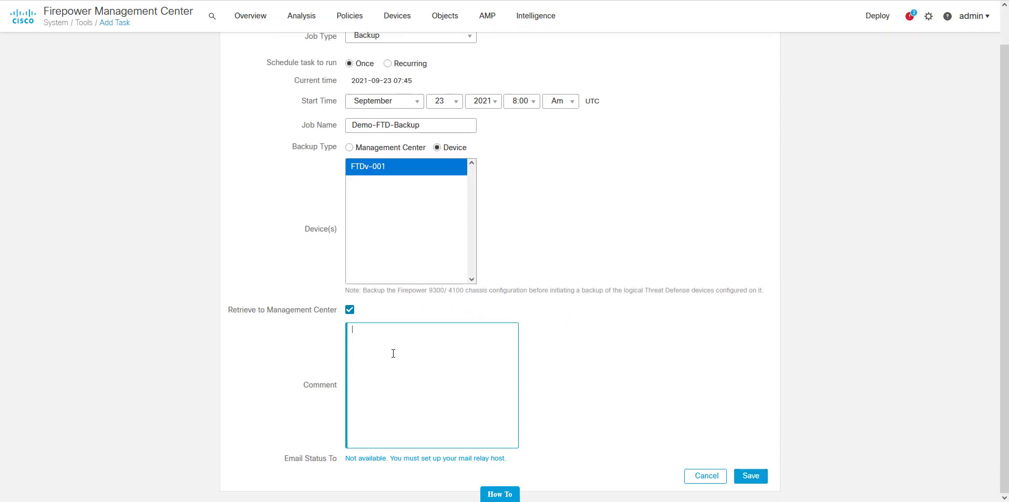
{"action": "type", "text": "Test comment"}
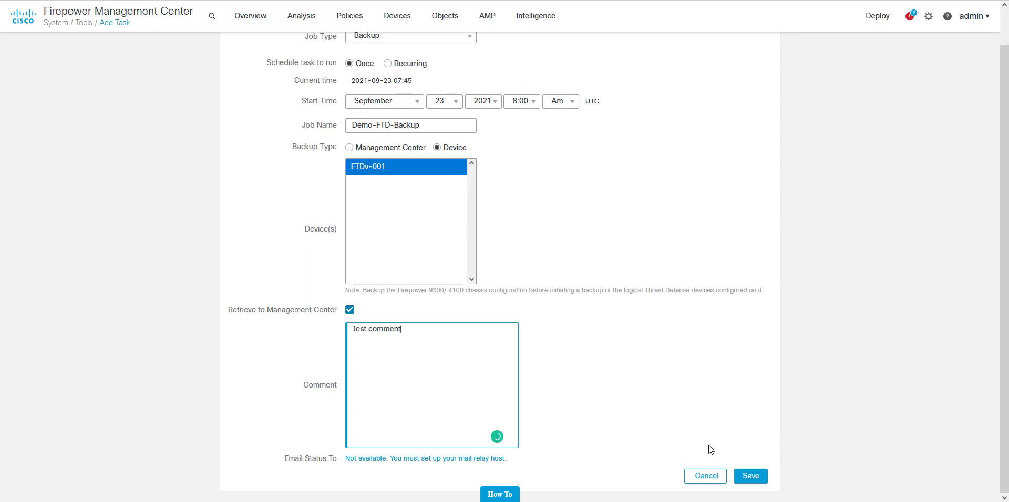
{"action": "left_click", "coordinate": [753, 479]}
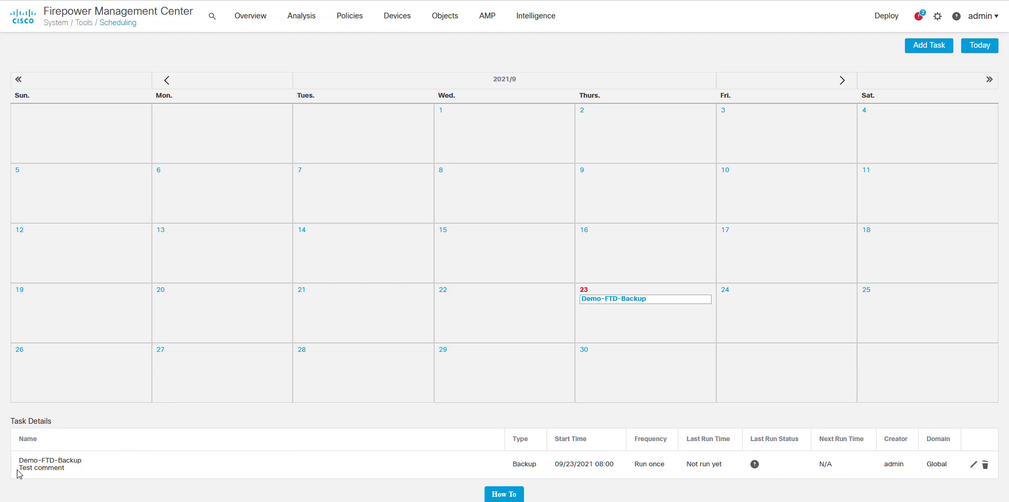
{"action": "left_click_drag", "start_coordinate": [22, 469], "coordinate": [73, 472]}
{"action": "left_click", "coordinate": [64, 474]}
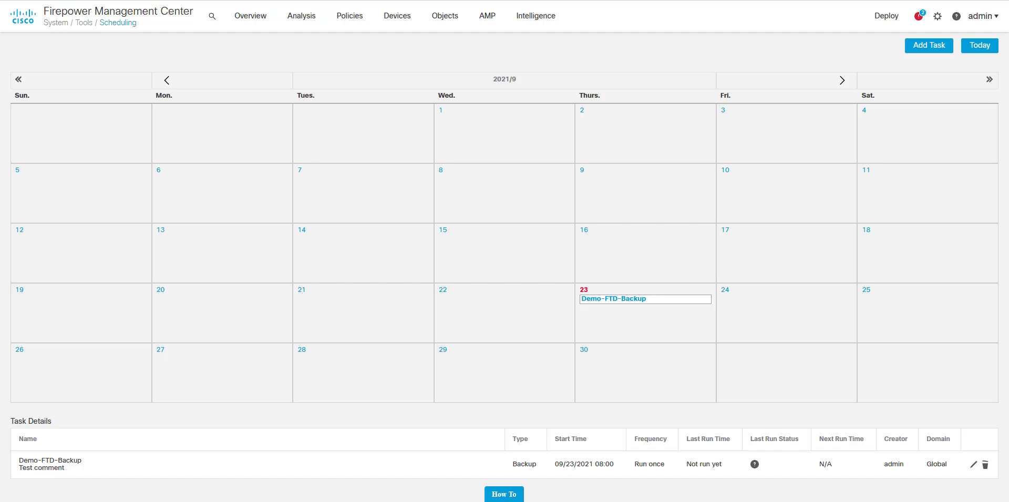
Step: Add a task named Demo-Backup using the FMC-Backup profile and save it
{"action": "left_click", "coordinate": [926, 50]}
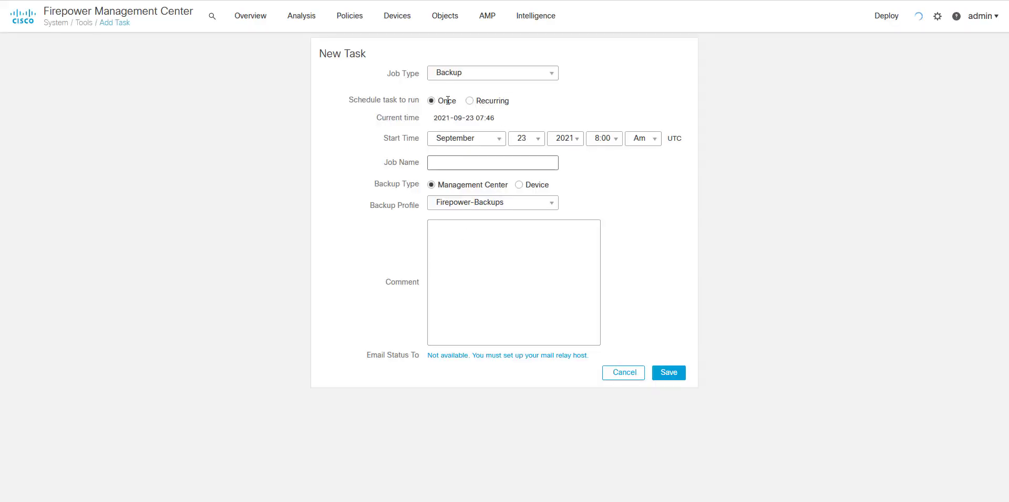
{"action": "left_click", "coordinate": [447, 166]}
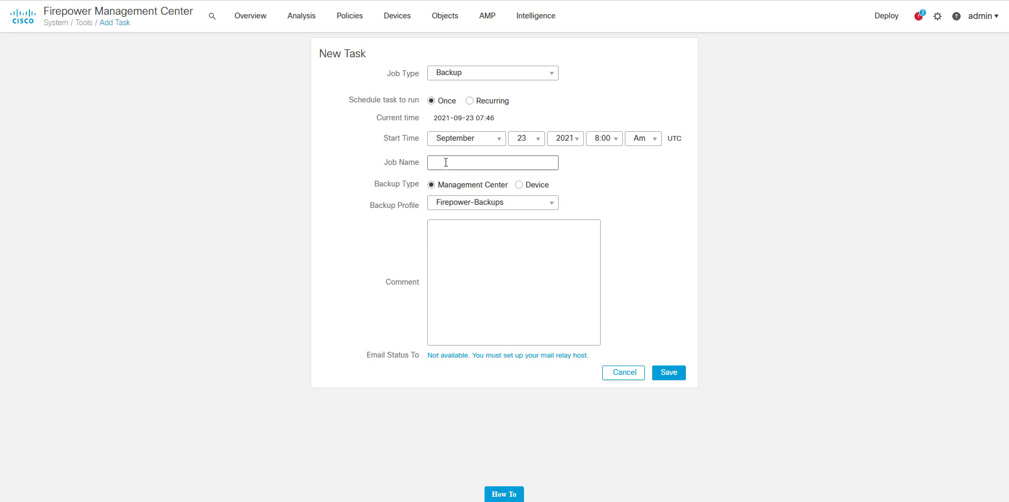
{"action": "left_click", "coordinate": [446, 167]}
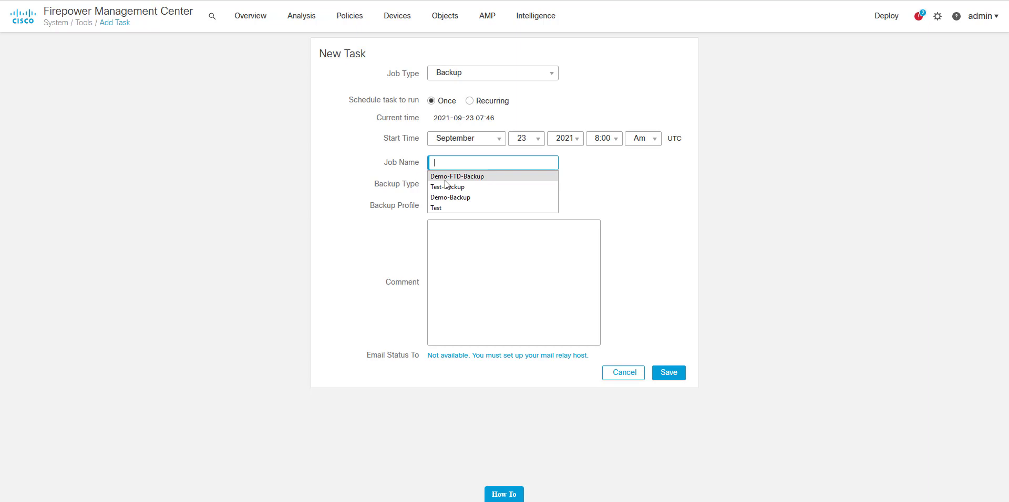
{"action": "left_click", "coordinate": [448, 198]}
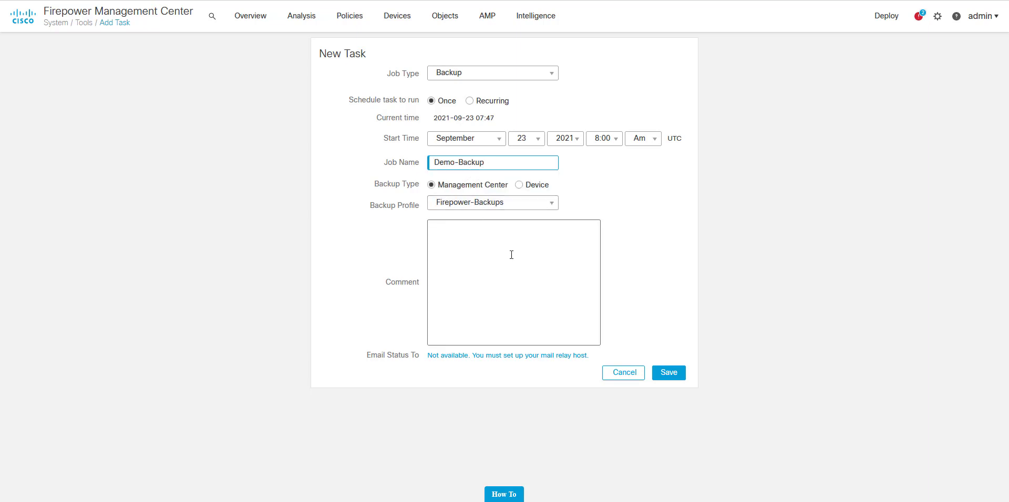
{"action": "left_click", "coordinate": [494, 208]}
{"action": "left_click", "coordinate": [493, 233]}
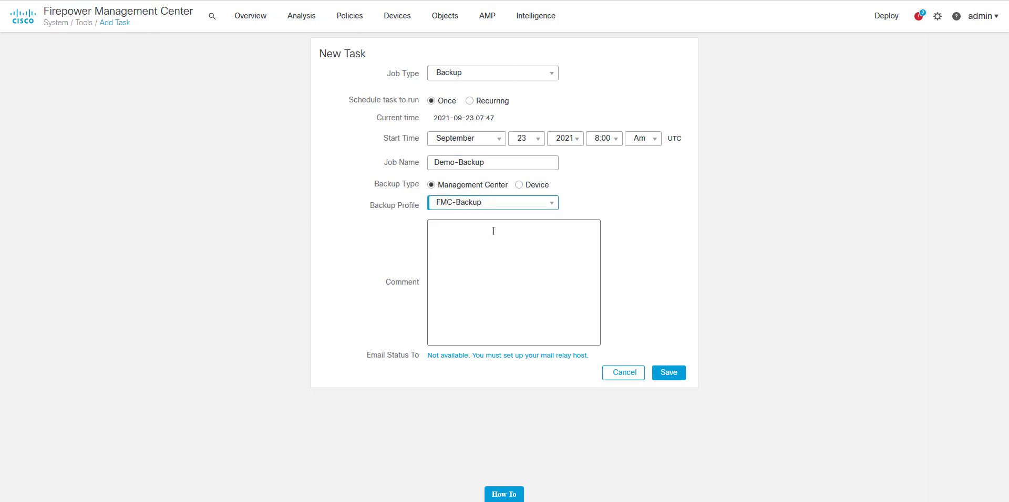
{"action": "left_click", "coordinate": [659, 375]}
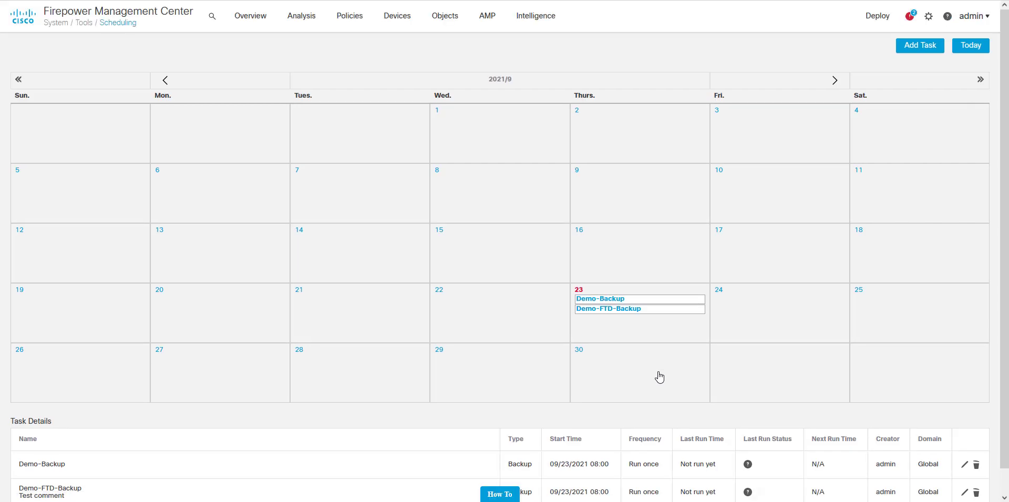
{"action": "scroll", "coordinate": [660, 379], "scroll_direction": "down", "scroll_amount": 1}
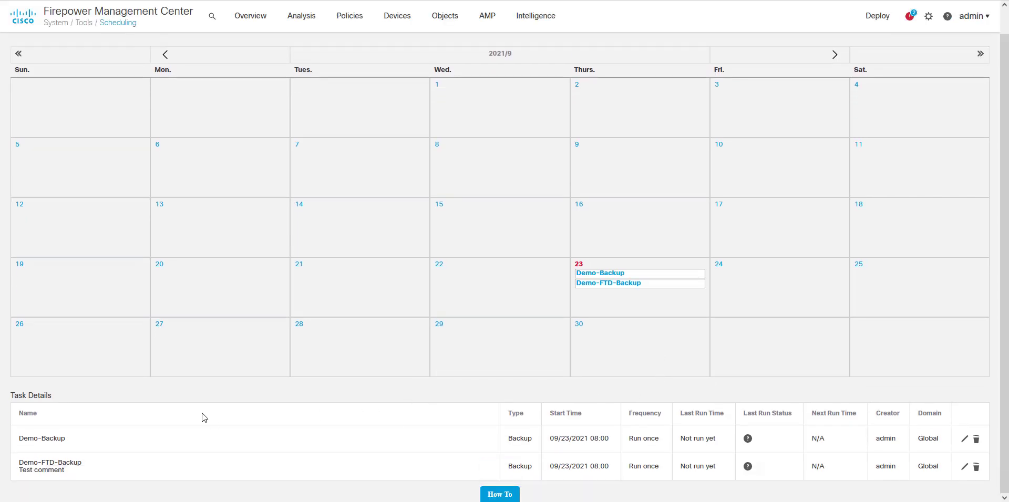